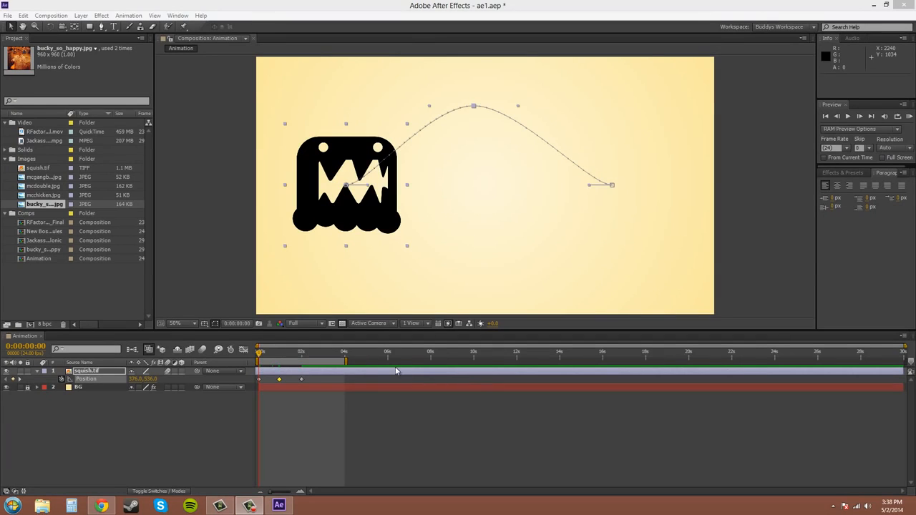
Step: Select the start, middle and end Position keyframes of the squish.tif layer in turn to examine its motion path
drag(309, 380, 258, 387)
click(314, 385)
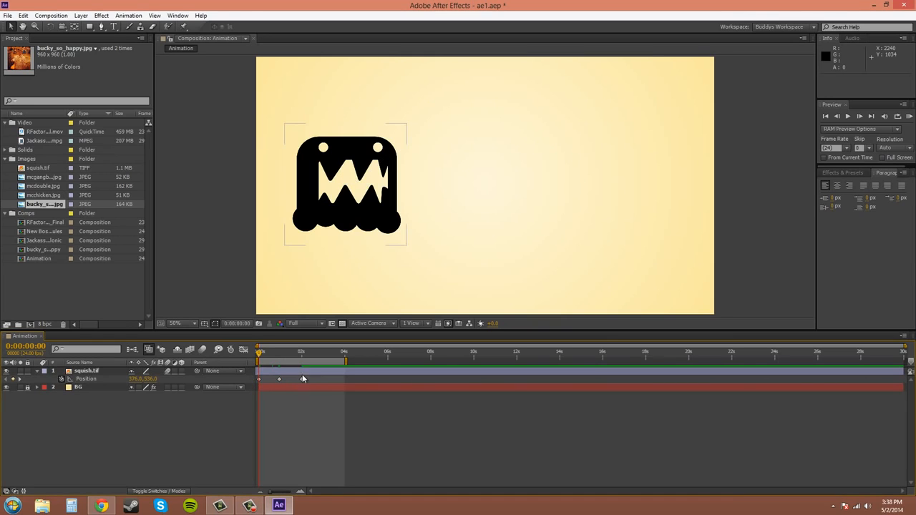
click(321, 239)
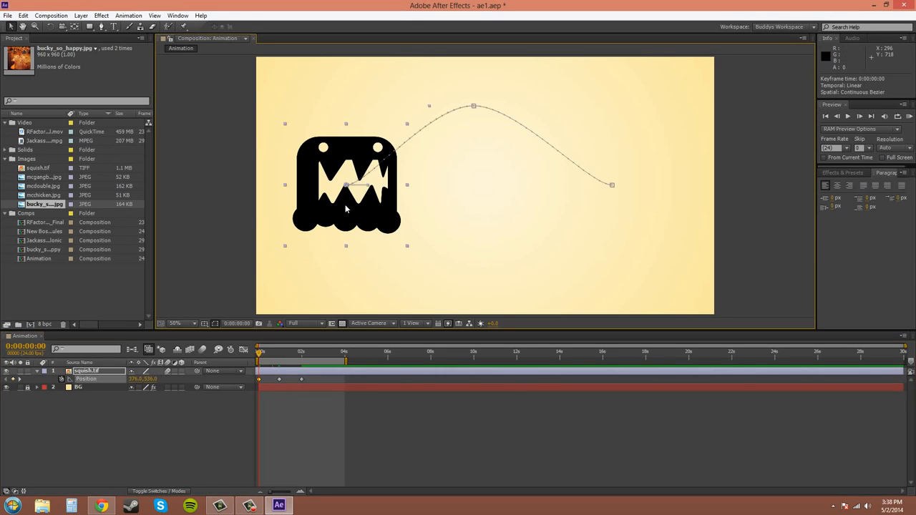
click(467, 108)
click(377, 174)
click(473, 107)
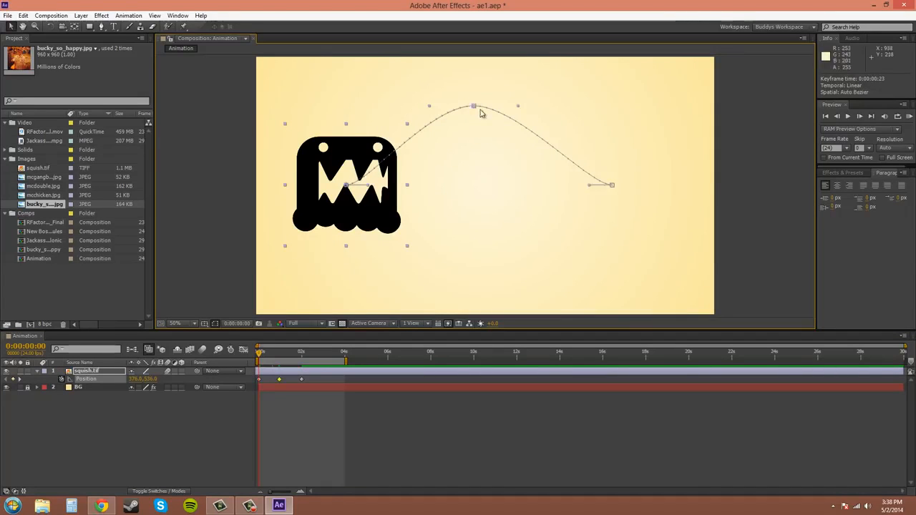
click(613, 186)
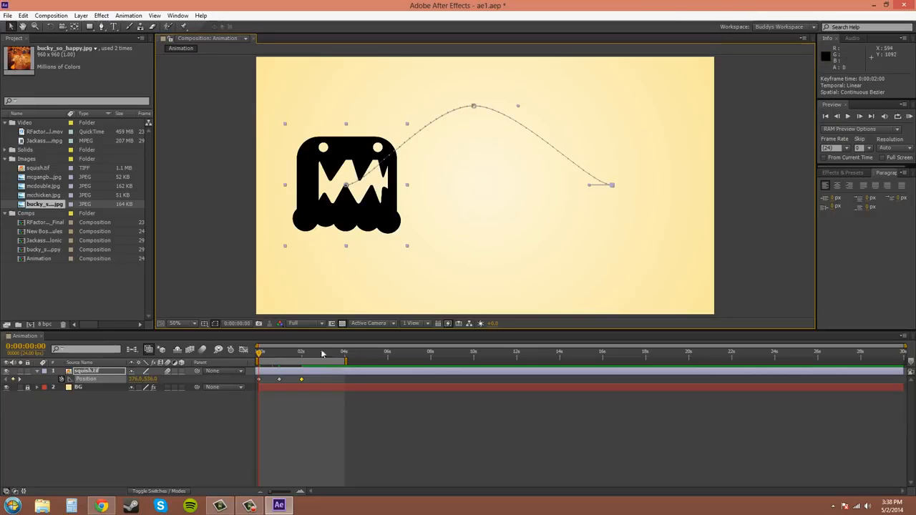
click(302, 379)
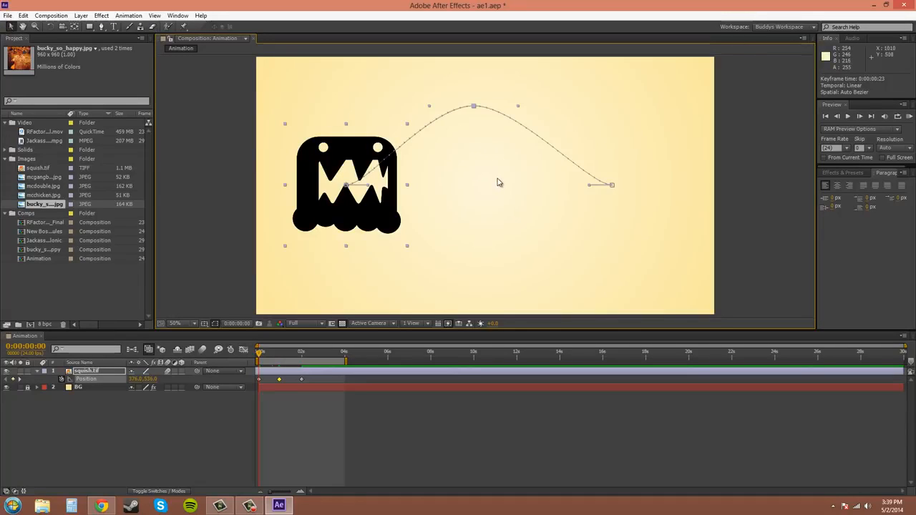
Step: Switch back and forth between the Pen tool and the Selection tool, finishing on the Selection tool
key(g)
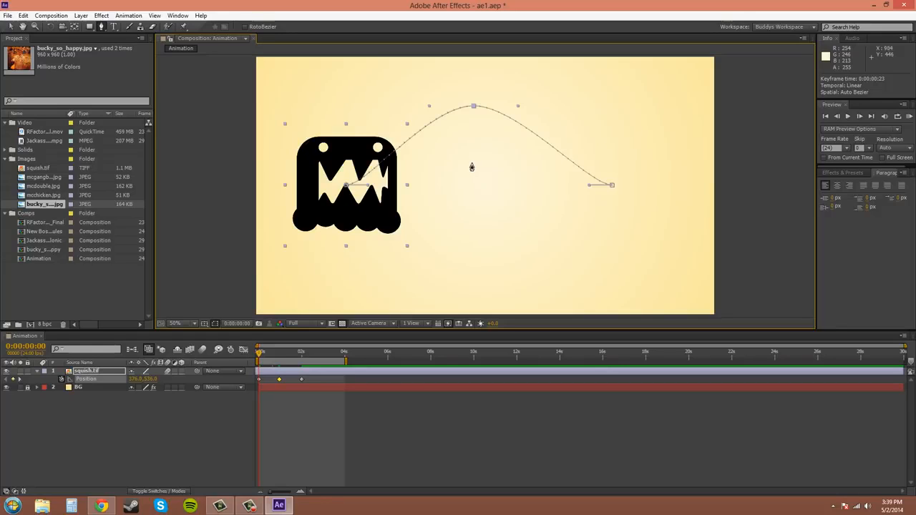
key(v)
key(g)
key(v)
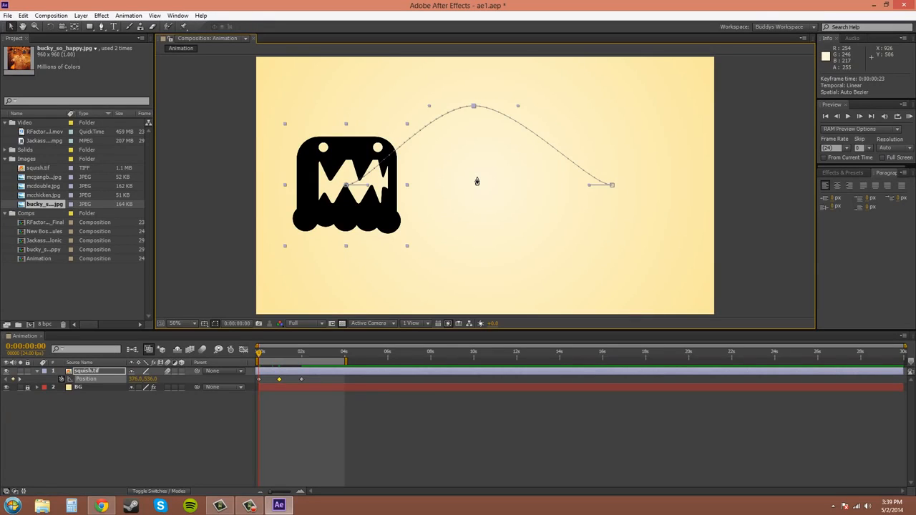
key(g)
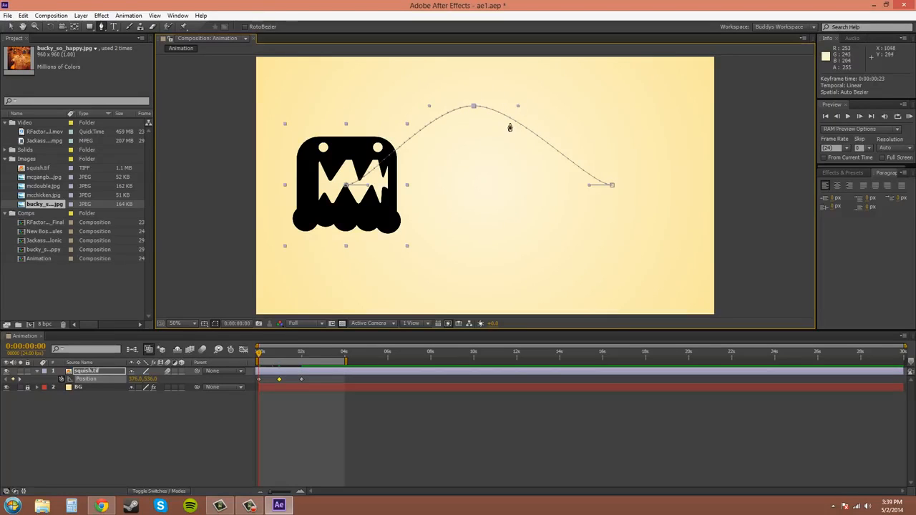
key(v)
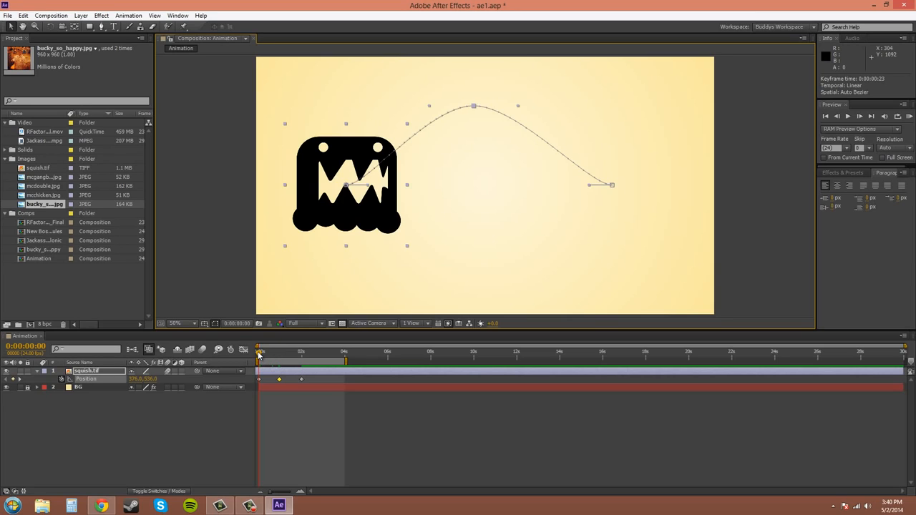
Step: At 0:00:00:02, try tilting the incoming tangent handle of the middle motion-path keyframe downward, and undo it
drag(260, 355, 261, 384)
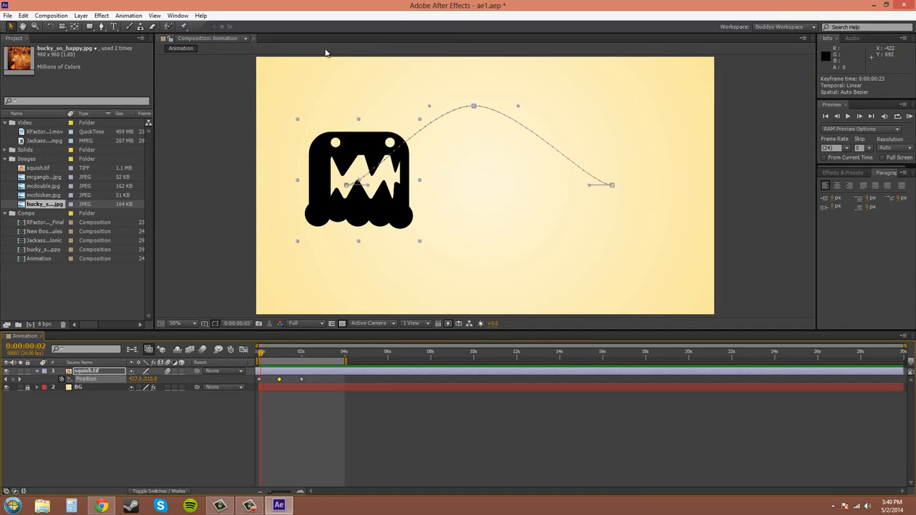
click(474, 107)
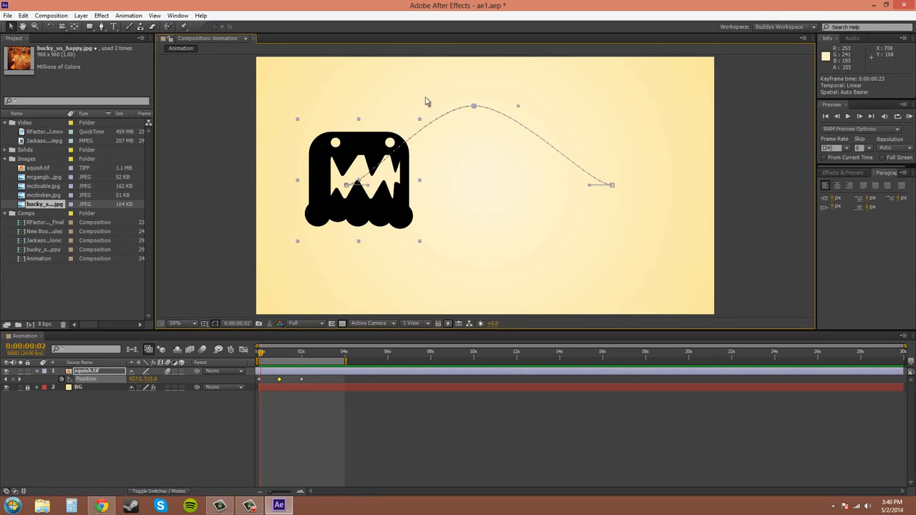
mouse_move(429, 107)
mouse_down()
mouse_move(433, 88)
mouse_move(430, 135)
mouse_move(421, 85)
mouse_move(425, 136)
mouse_move(418, 98)
mouse_move(420, 119)
mouse_up()
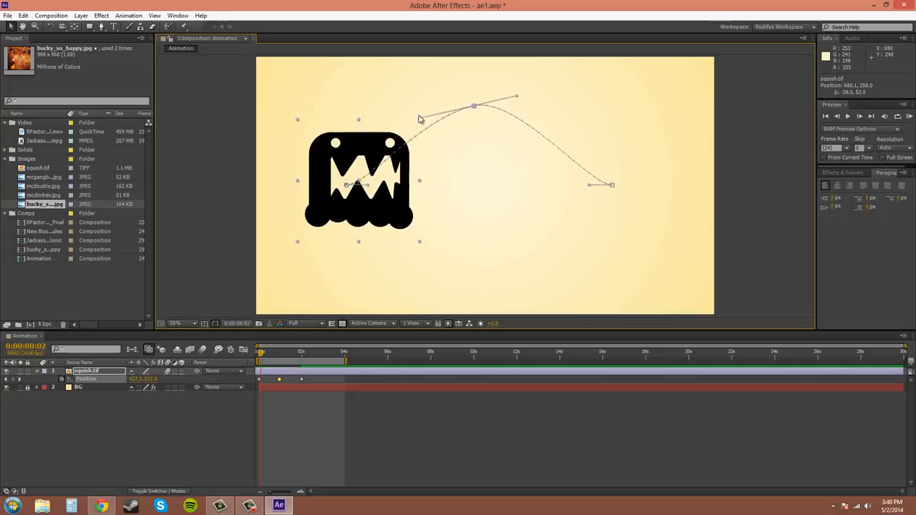
key(ctrl+z)
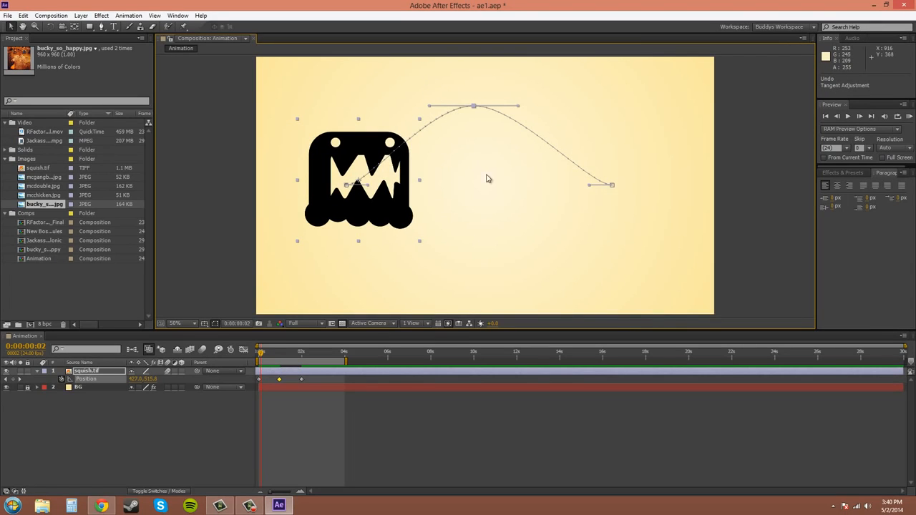
Step: Add a text layer reading "Bezier" in the lower part of the composition, with a black 000000 fill and a 100 px size
click(118, 26)
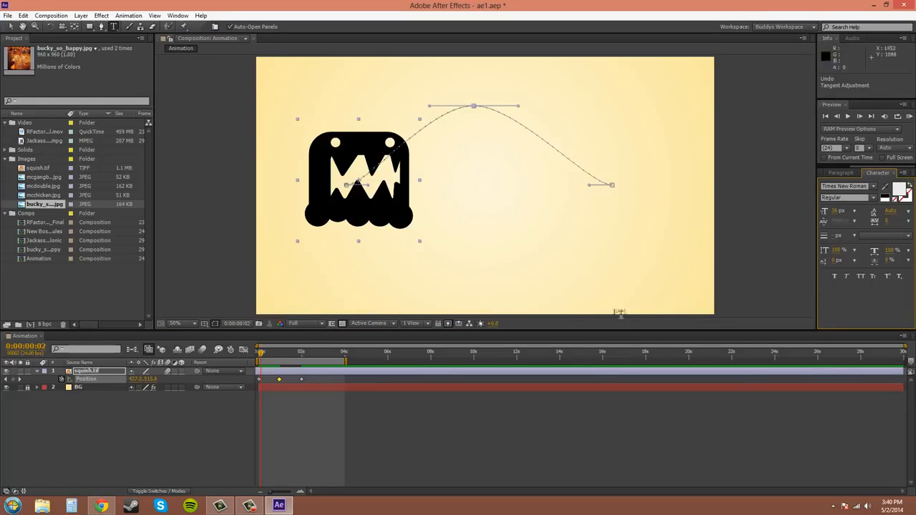
click(502, 250)
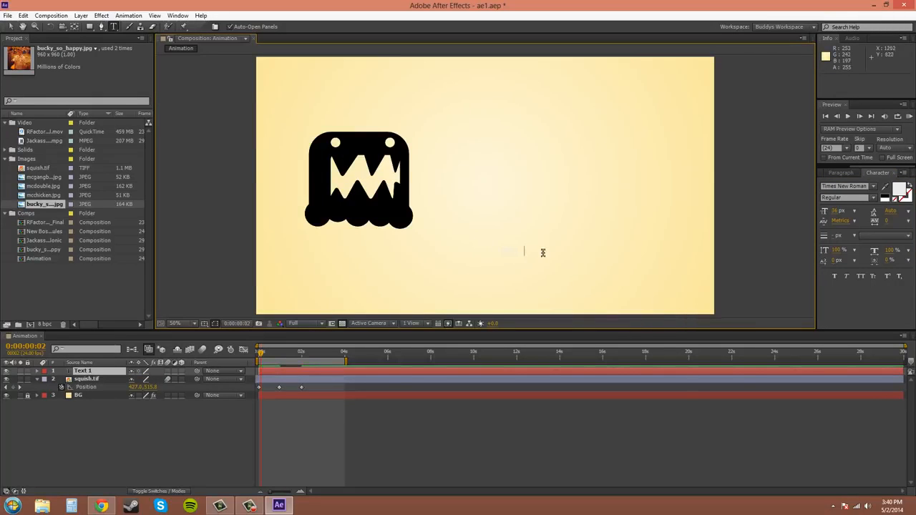
drag(542, 251, 432, 264)
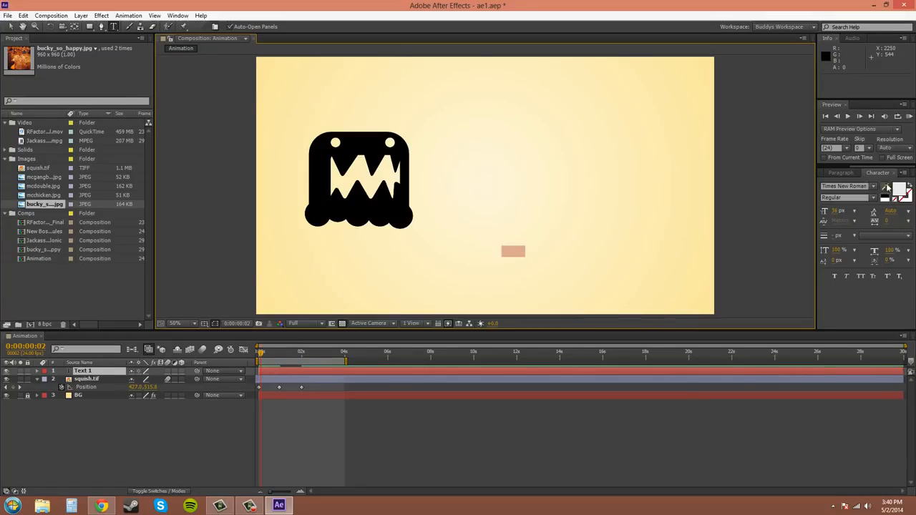
click(894, 189)
drag(389, 229, 365, 322)
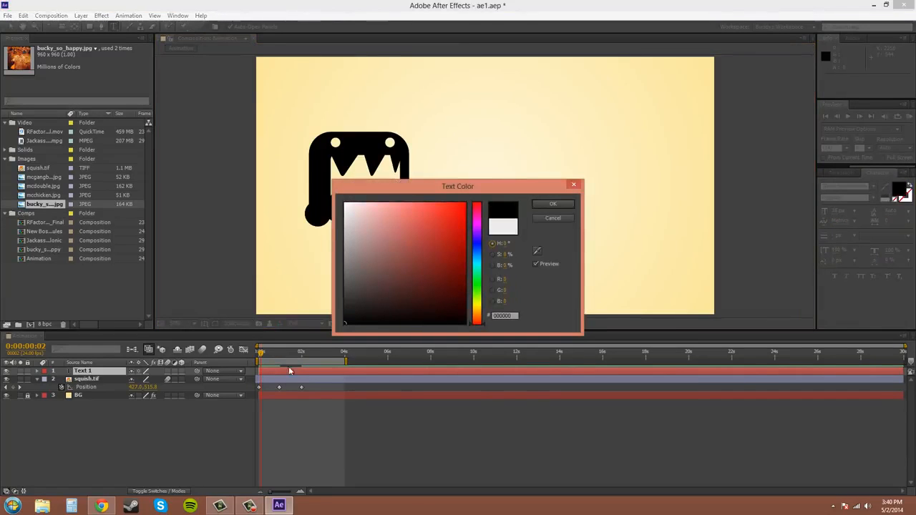
click(553, 204)
drag(848, 217, 865, 209)
click(569, 247)
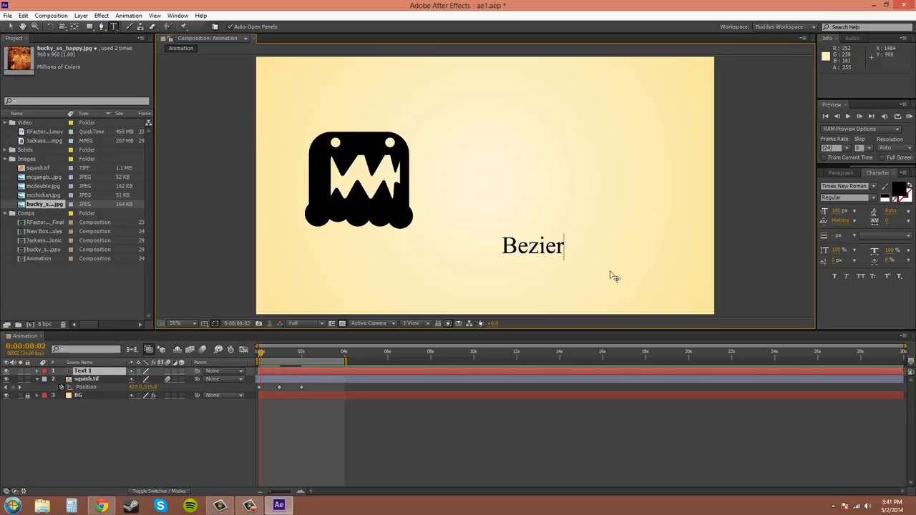
Step: Delete the Bezier text layer from the composition
click(11, 26)
click(87, 373)
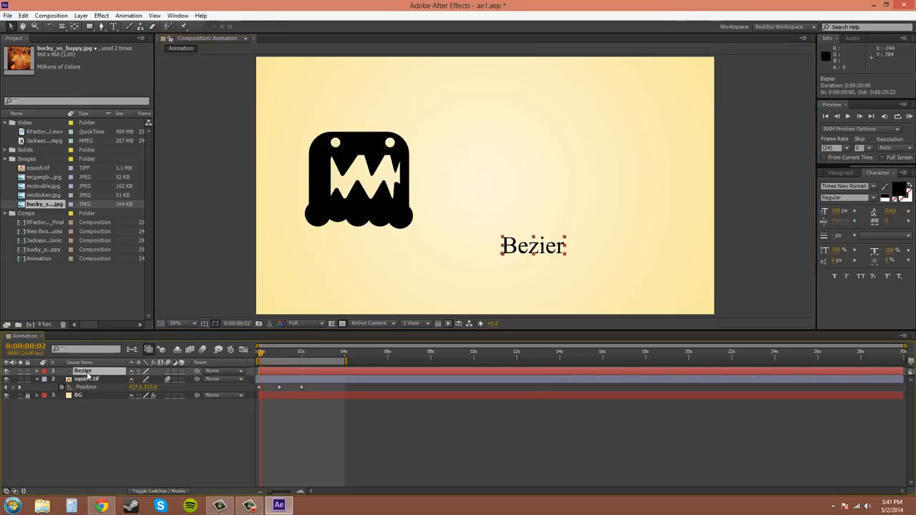
key(Delete)
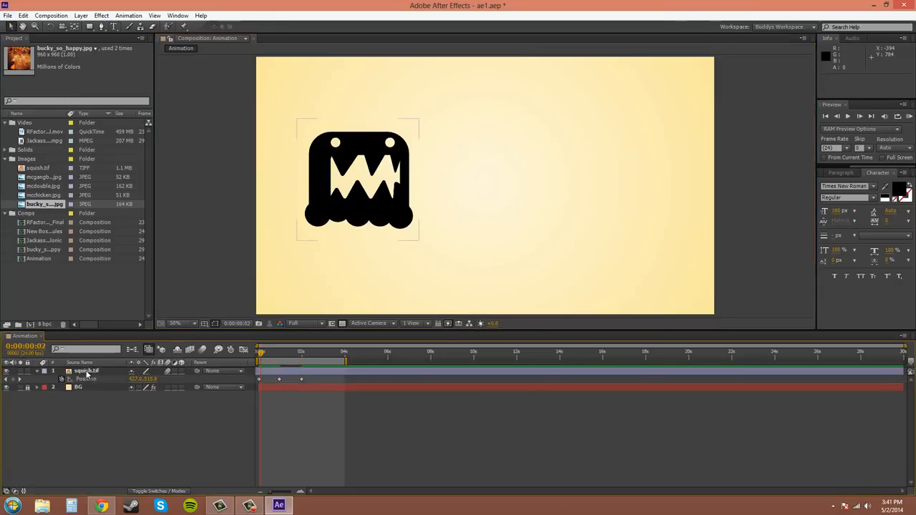
Step: At 0:00:02:00, try bending the outgoing tangent handle of squish.tif's middle keyframe, both linked to and independent of the incoming handle
click(87, 371)
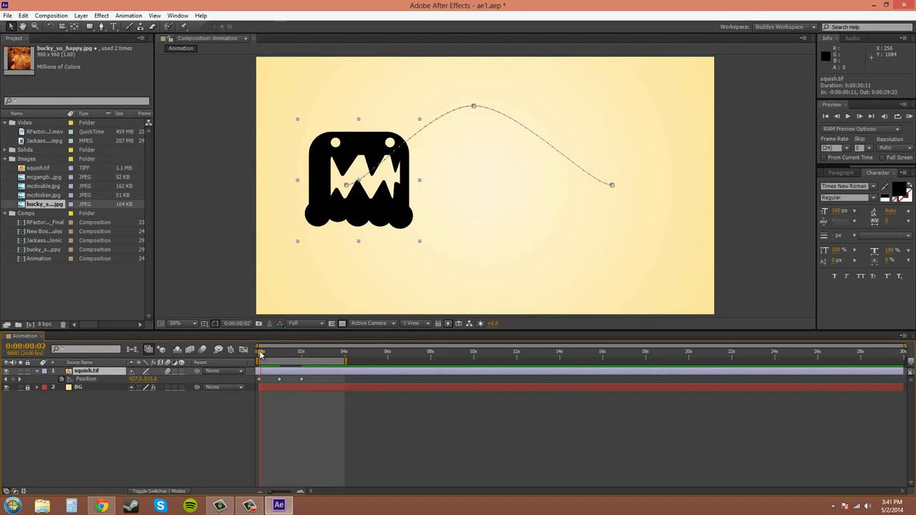
drag(262, 355, 301, 356)
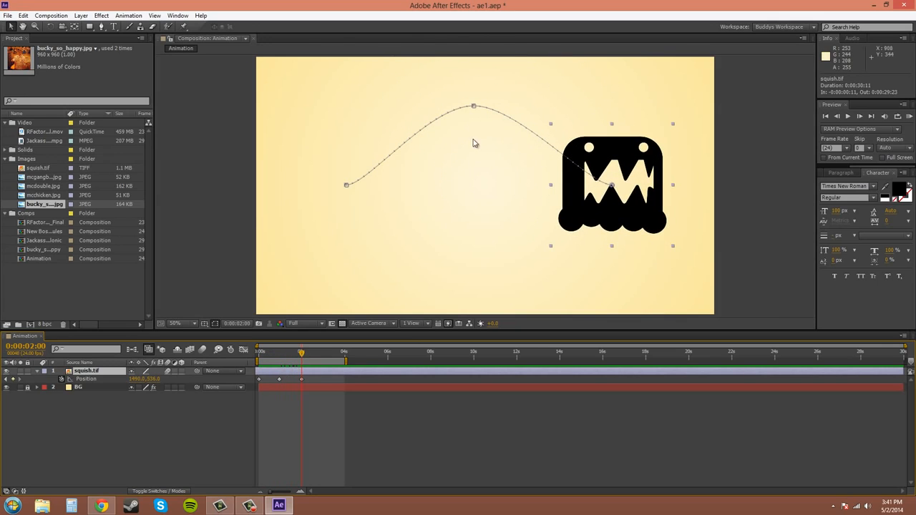
click(472, 106)
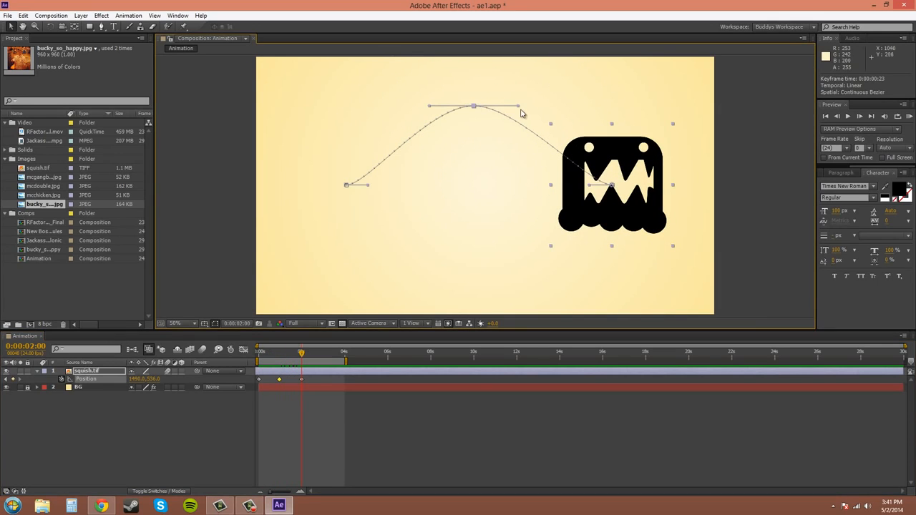
drag(518, 107, 492, 124)
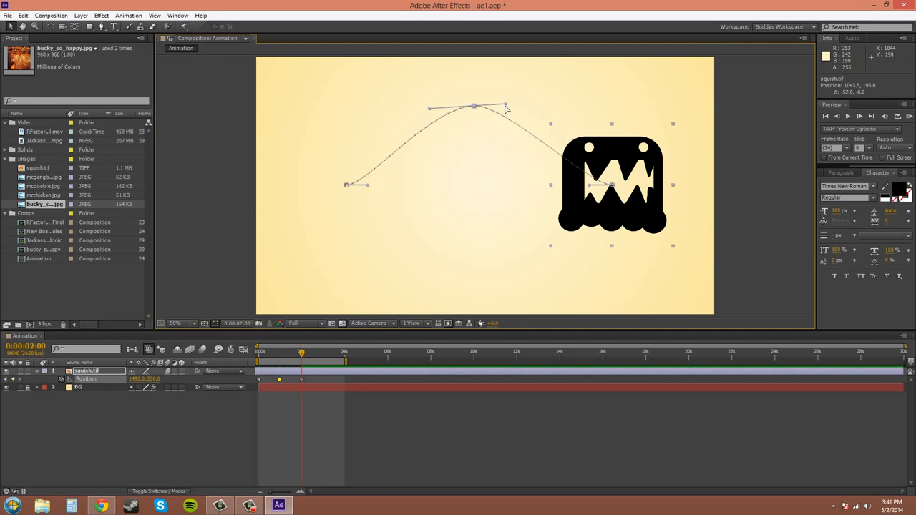
drag(505, 106, 488, 142)
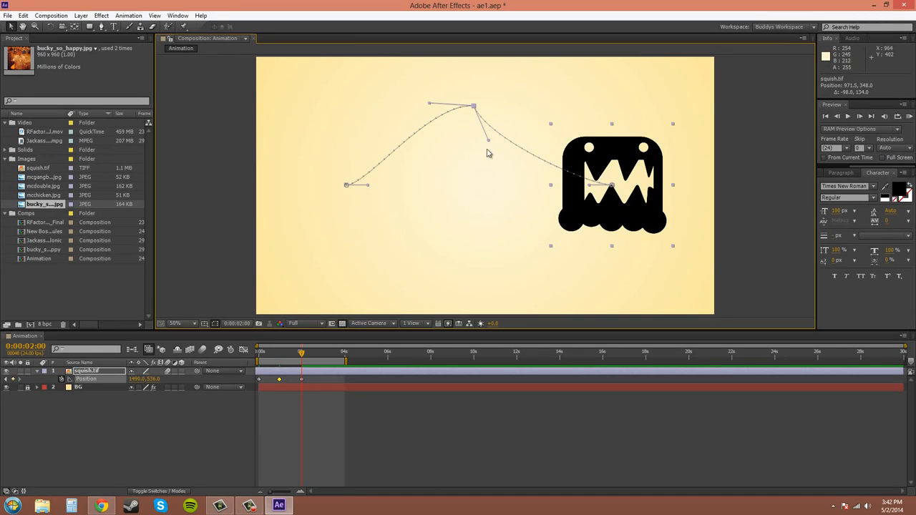
drag(490, 141, 516, 101)
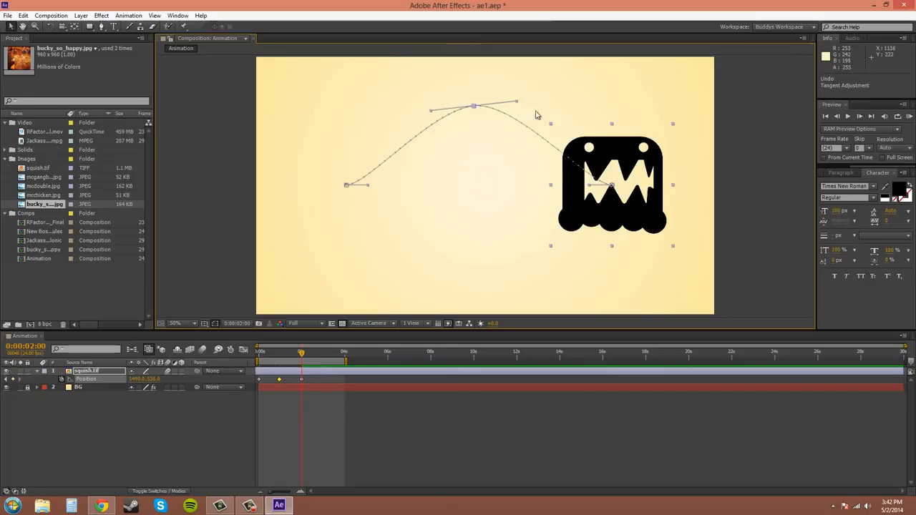
Step: Use the Convert Vertex tool to make the middle motion-path keyframe a linear corner and turn it back into an Auto Bezier curve
key(ctrl)
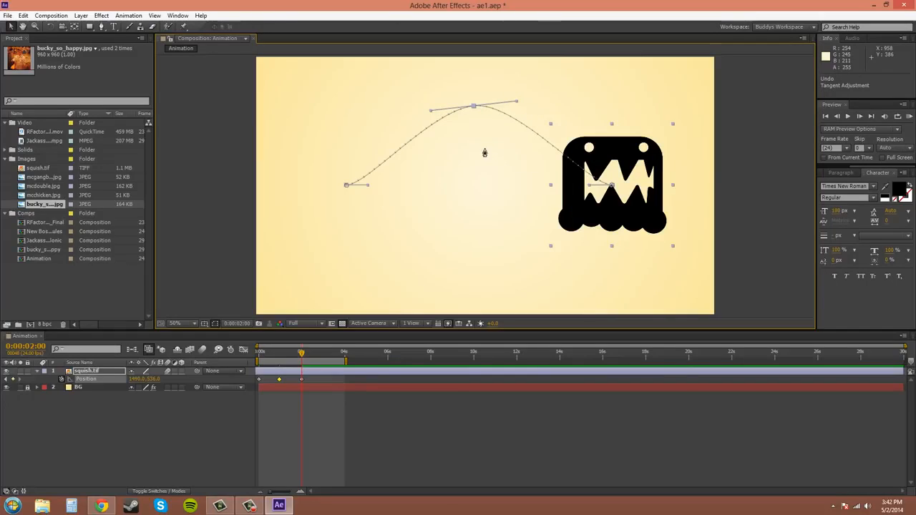
key(g)
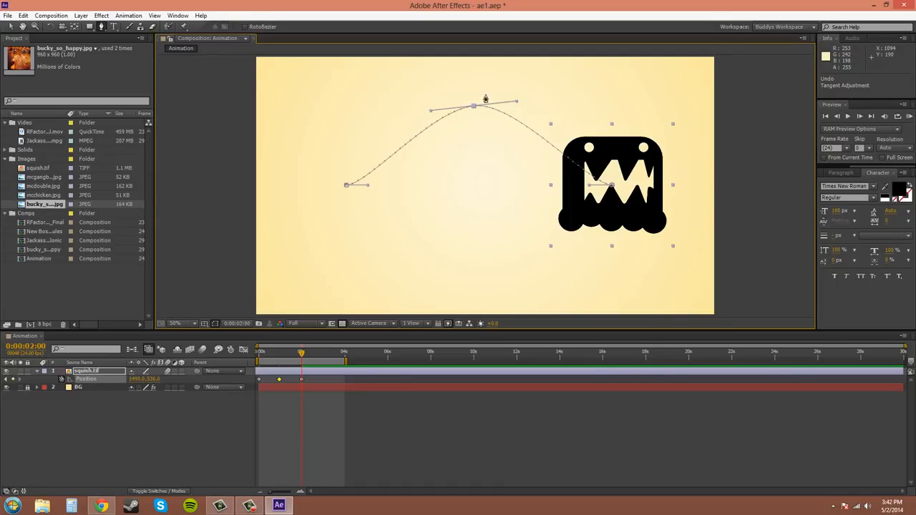
click(101, 28)
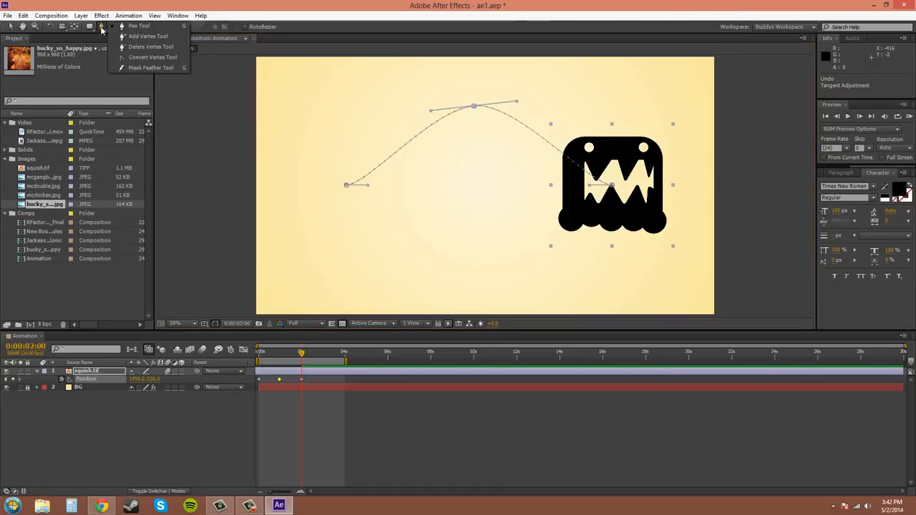
click(151, 59)
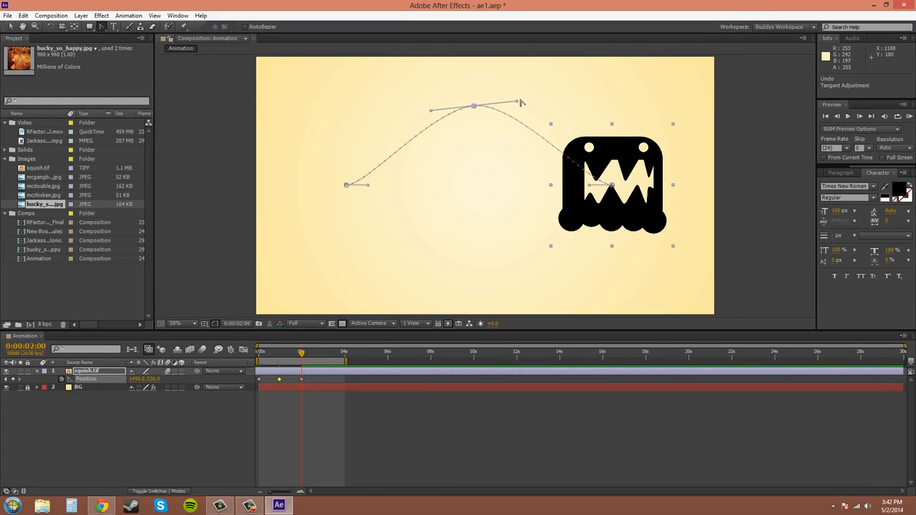
mouse_move(518, 105)
mouse_down()
mouse_move(503, 131)
mouse_move(505, 78)
mouse_move(494, 76)
mouse_move(501, 111)
mouse_move(504, 94)
mouse_move(518, 93)
mouse_move(517, 101)
mouse_up()
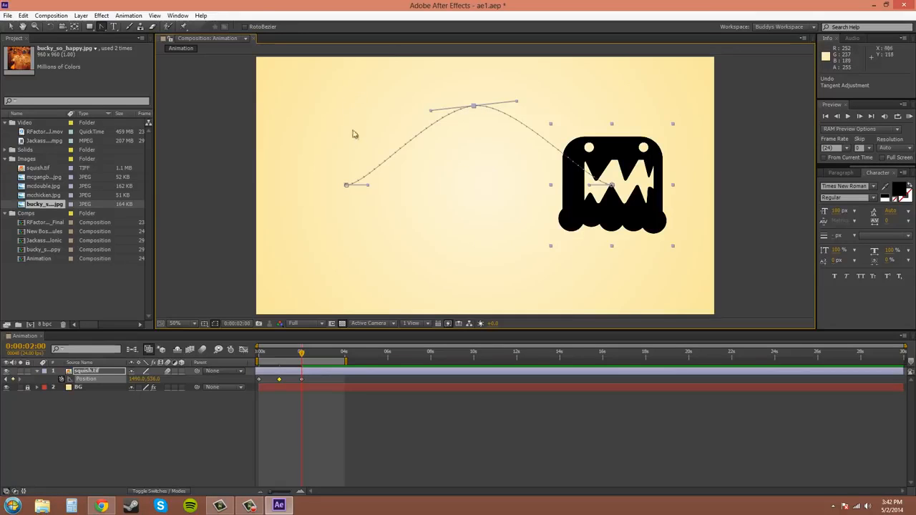
ctrl+click(473, 106)
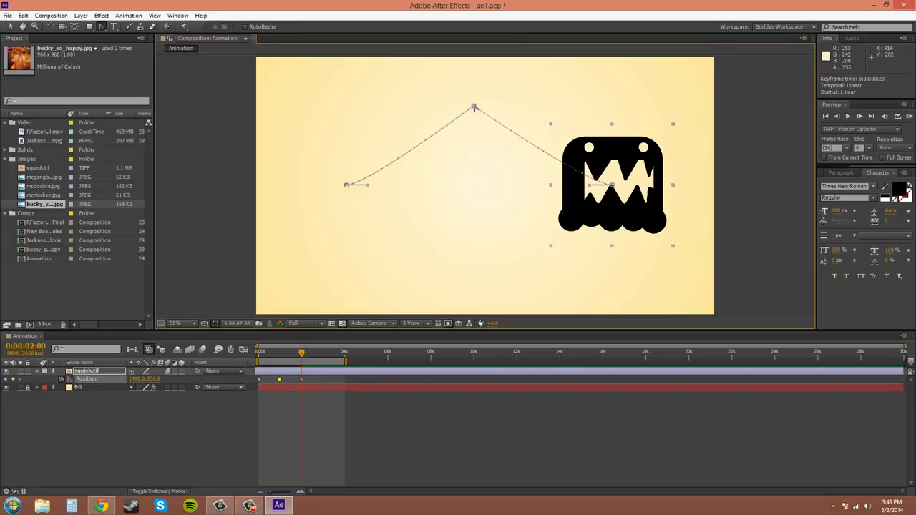
ctrl+click(473, 107)
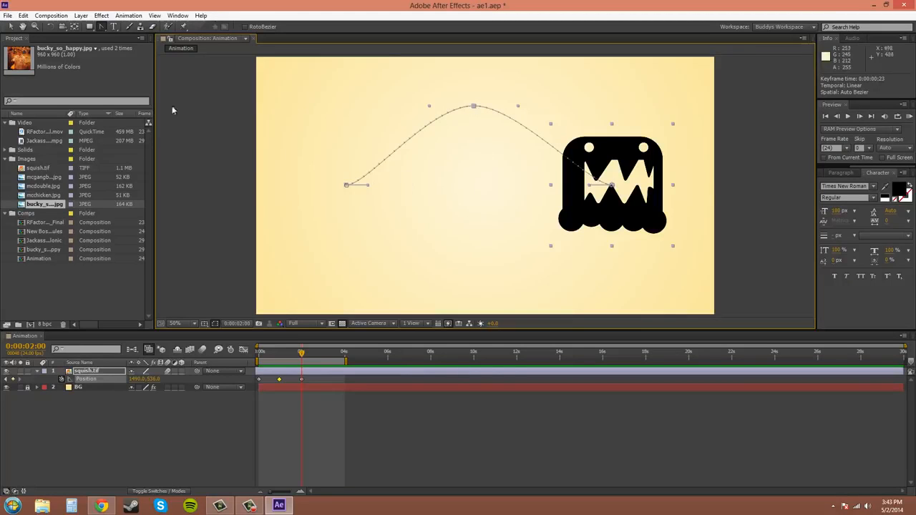
Step: Return to the Selection tool and move the current time to 0:00:01:15
click(10, 26)
click(11, 25)
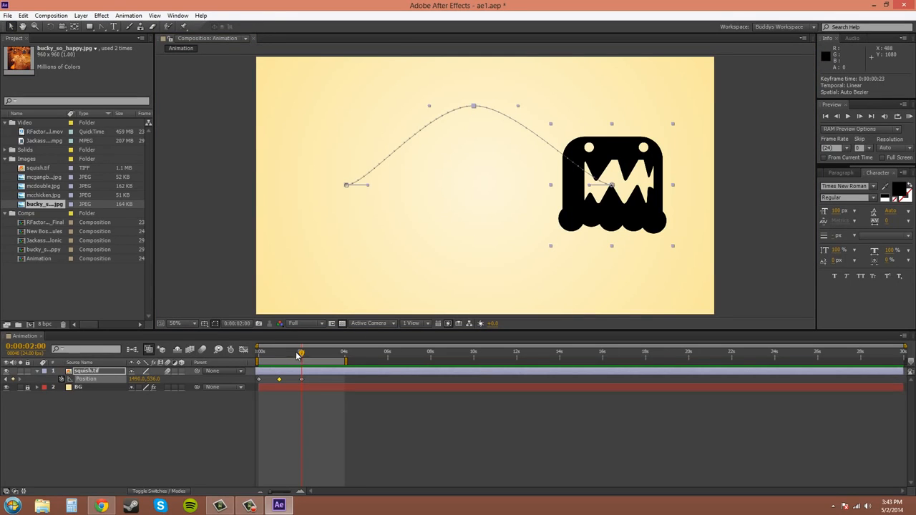
mouse_move(303, 355)
mouse_down()
mouse_move(264, 358)
mouse_move(293, 361)
mouse_up()
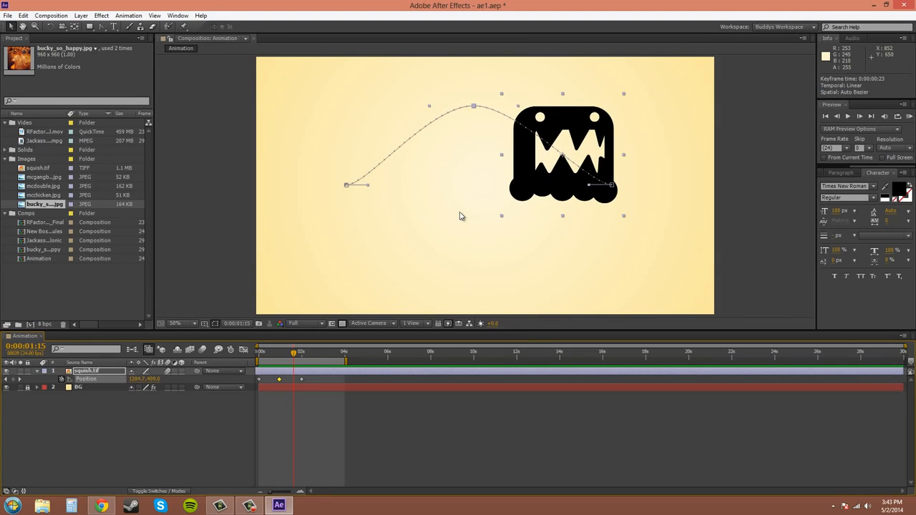
Step: Alternate between the Convert Vertex tool and the Selection tool, ending with Convert Vertex active
key(g)
key(v)
key(g)
key(v)
key(g)
Step: Switch from the Convert Vertex tool to the Pen tool and back again, finishing with the Selection tool
click(103, 30)
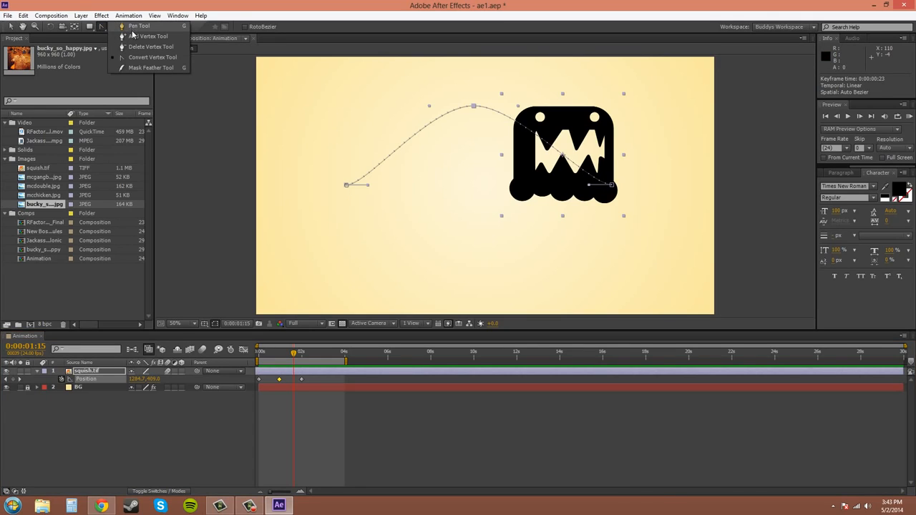
click(140, 27)
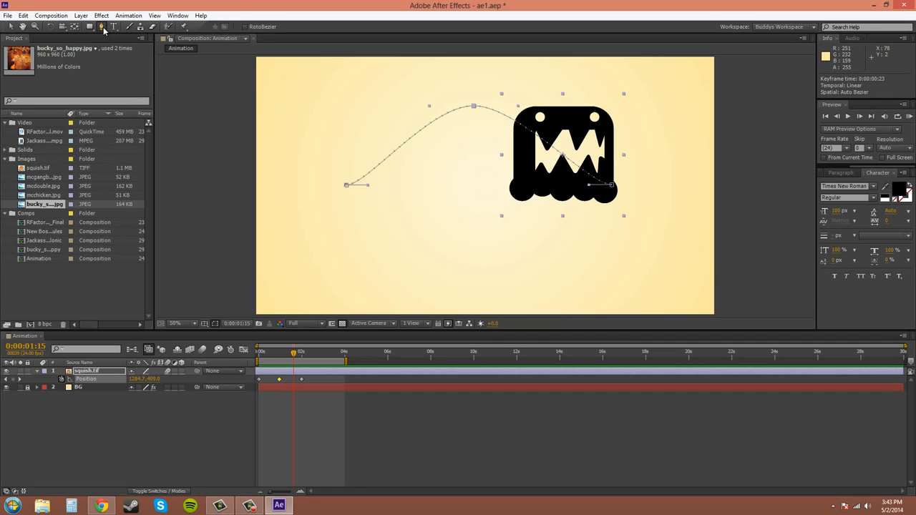
drag(104, 29, 127, 57)
click(11, 26)
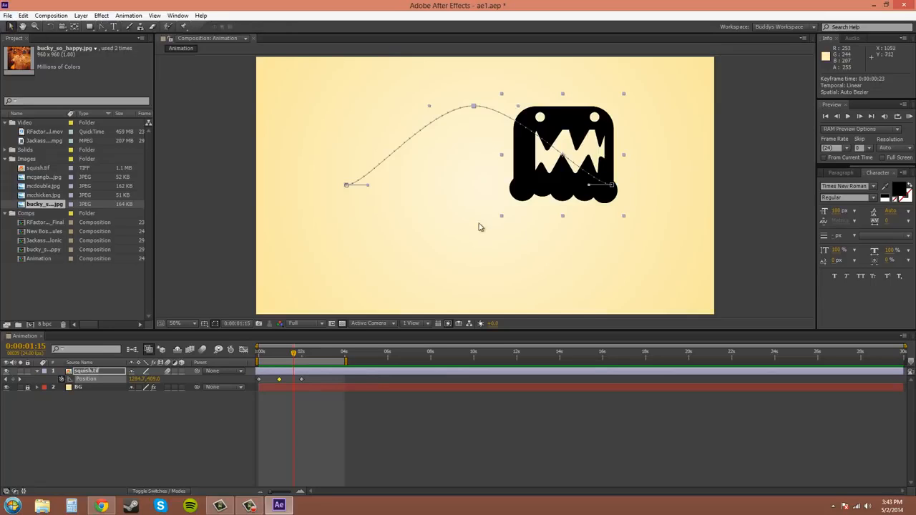
Step: Toggle squish.tif's peak motion-path keyframe to a linear corner and back to a smooth Auto Bezier curve, ending in the Selection tool
key(g)
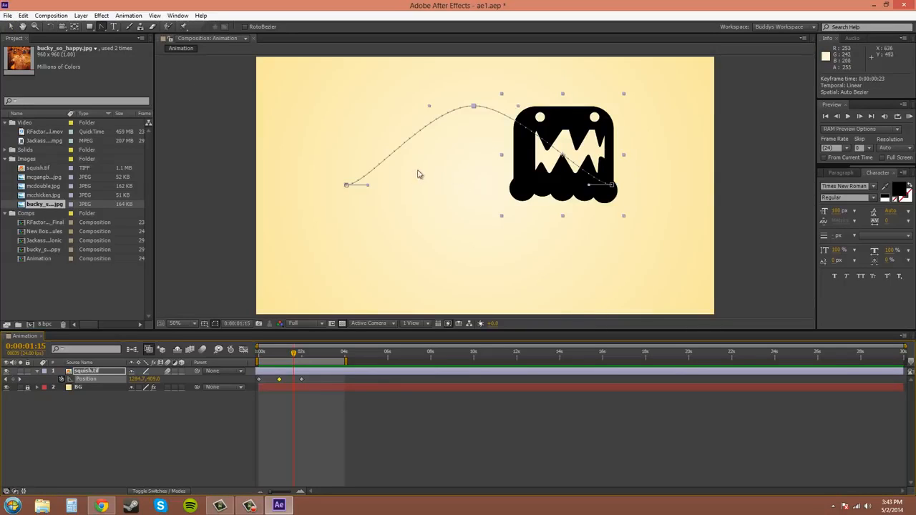
click(474, 107)
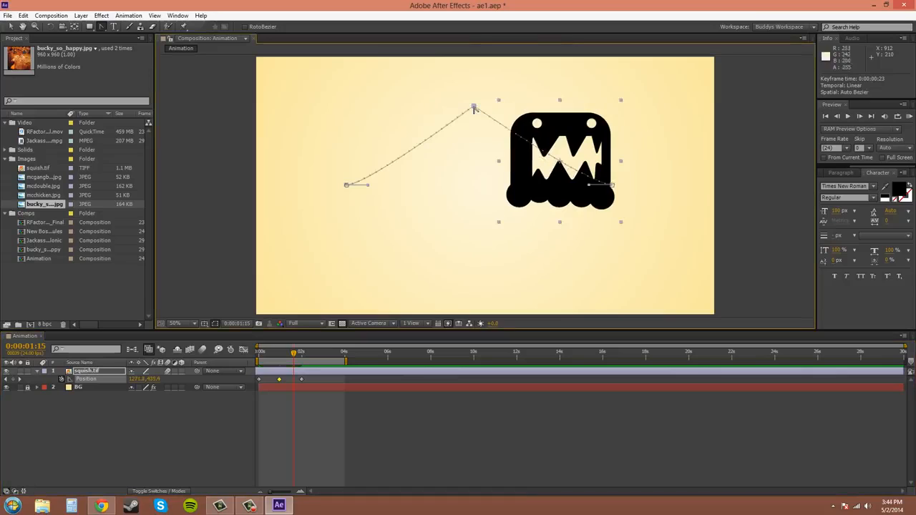
drag(474, 108, 463, 105)
key(v)
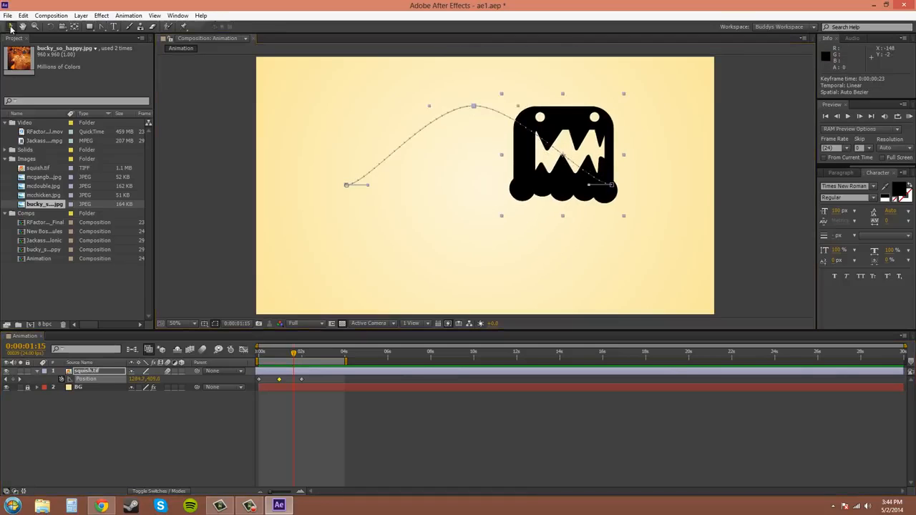